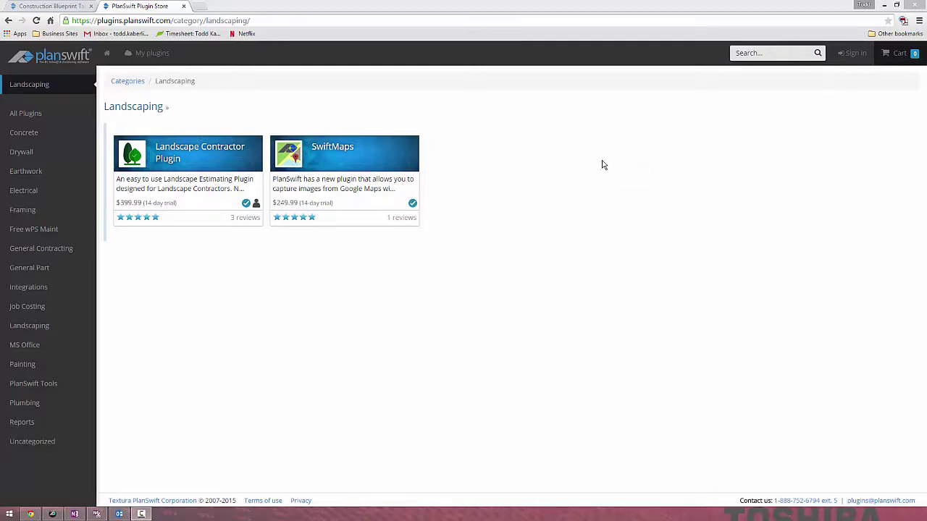
# Step: Open the Landscape Contractor Plugin tile in the Landscaping category to see its price and screenshots
pyautogui.moveTo(188, 177)
pyautogui.click(186, 158)
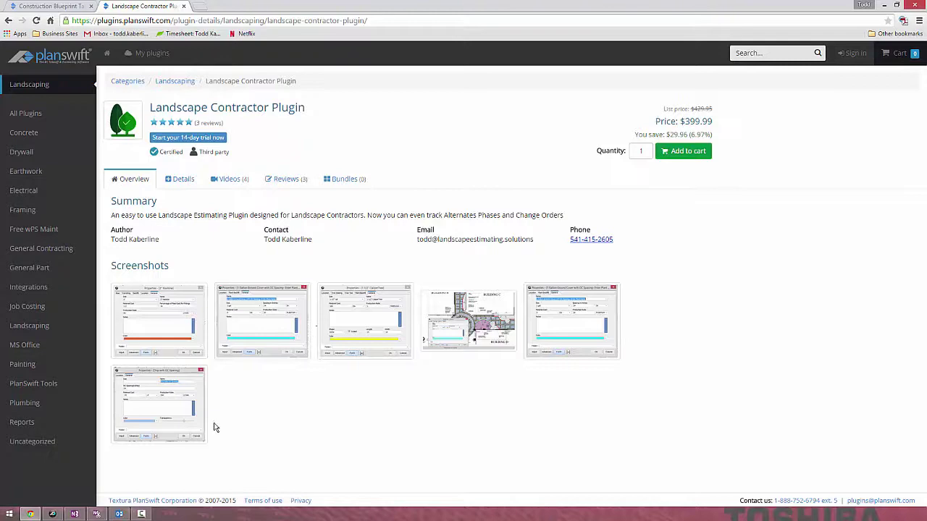
# Step: Minimize Chrome and PlanSwift, and move the Database demo Download package lower on the desktop
pyautogui.click(884, 6)
pyautogui.click(884, 7)
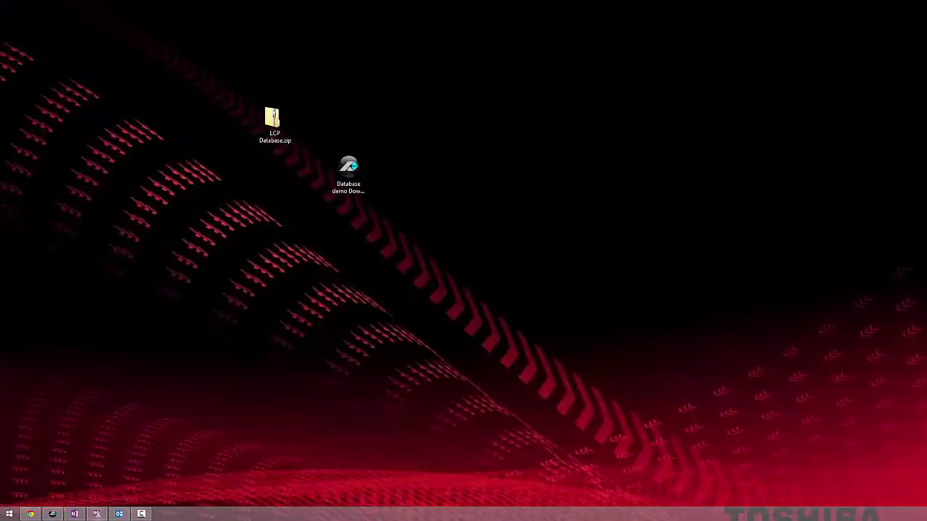
pyautogui.moveTo(358, 171); pyautogui.dragTo(268, 289)
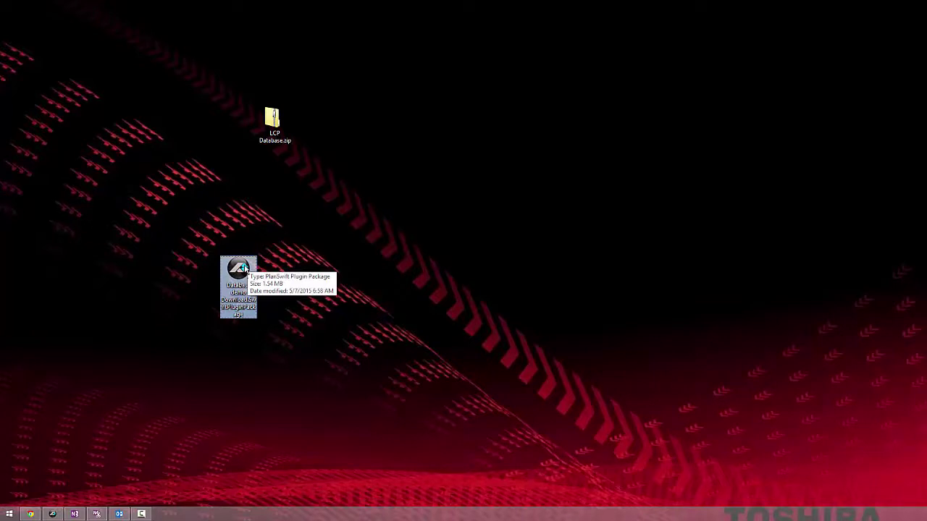
# Step: Import Database demo Download.SwiftPluginPackage from the Desktop as a PlanSwift plugin package
pyautogui.click(52, 513)
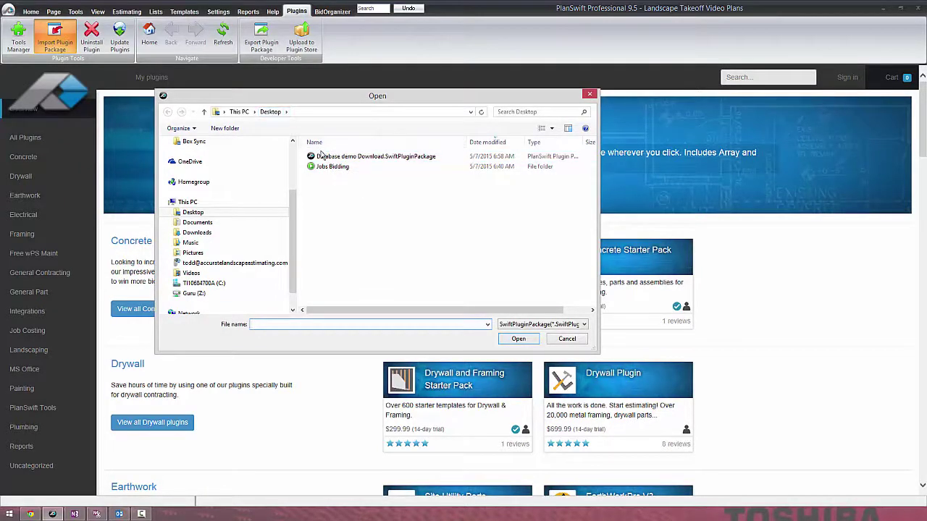
pyautogui.click(323, 157)
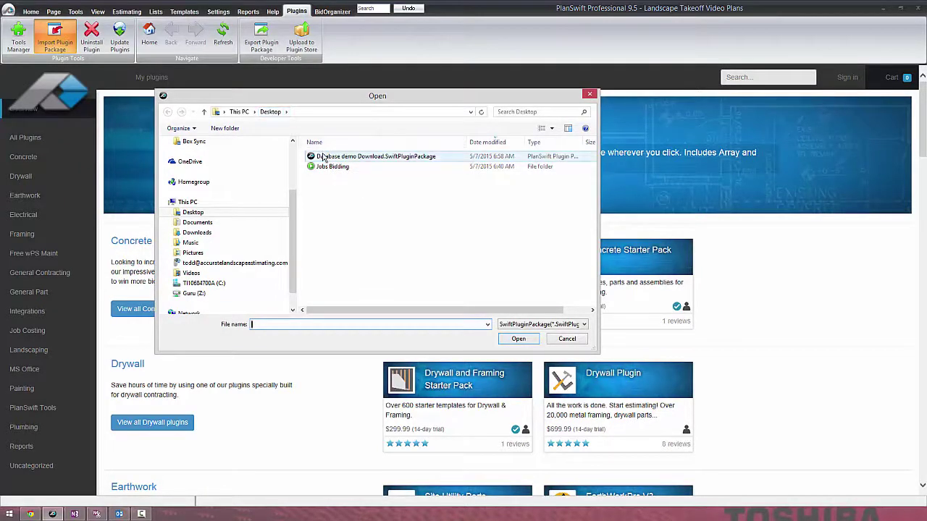
pyautogui.click(520, 340)
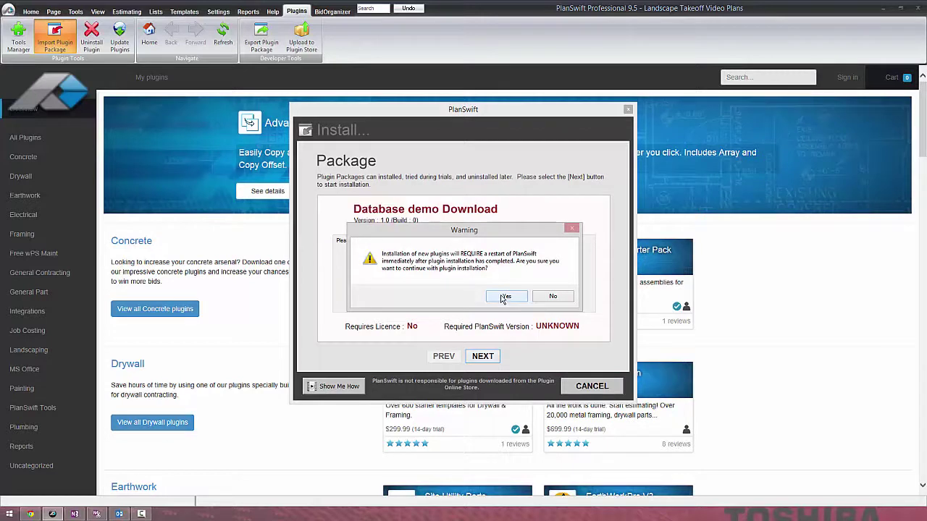
# Step: Accept the restart warning and plugin terms, and install the Database demo Download package
pyautogui.click(504, 297)
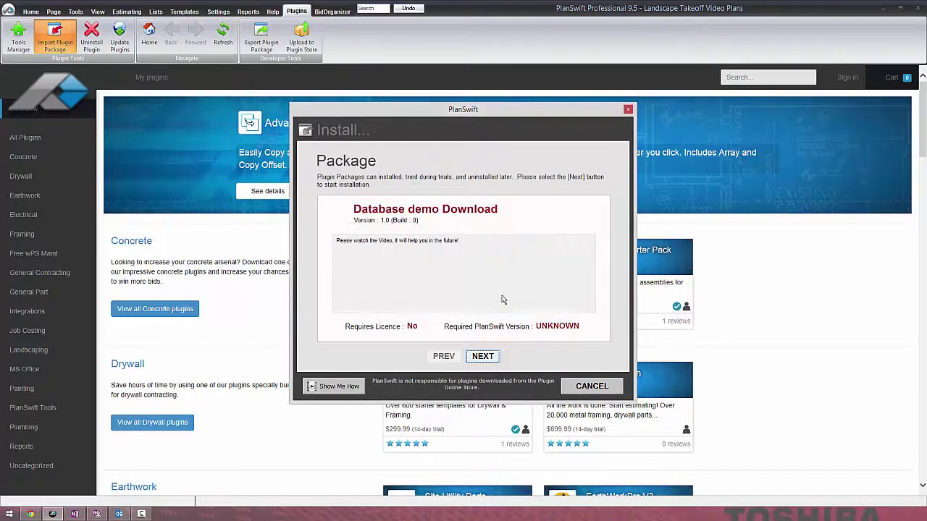
pyautogui.click(482, 354)
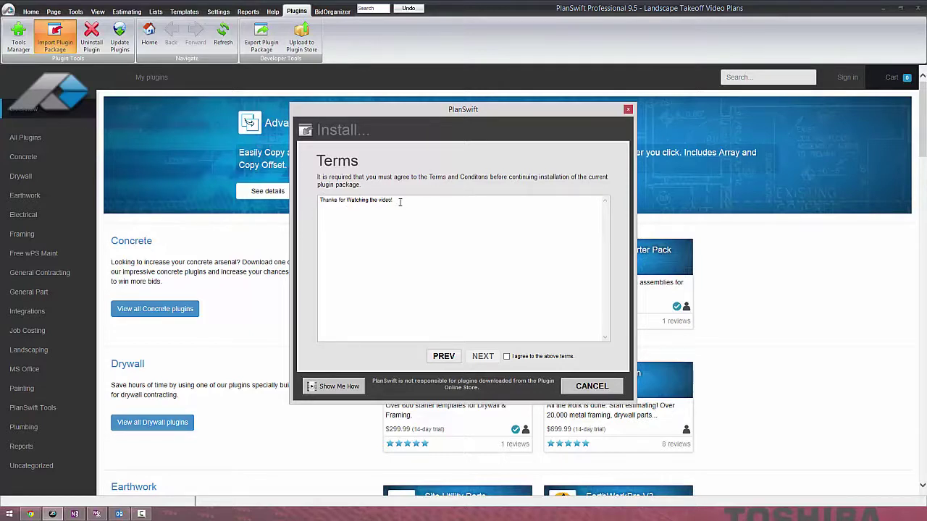
pyautogui.click(507, 356)
pyautogui.click(476, 358)
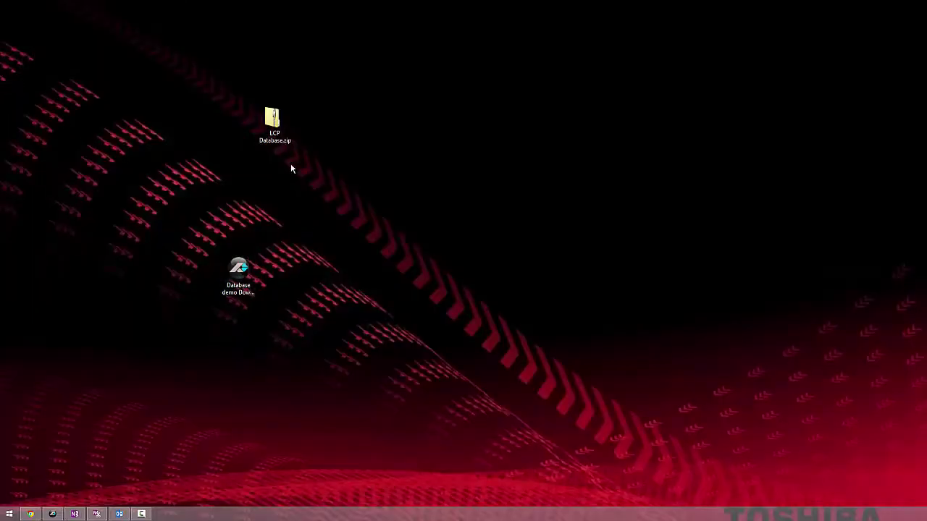
# Step: Review the PlanSwift Landscape Database Files email and its LCP Database.zip attachment, then minimize Outlook
pyautogui.click(119, 513)
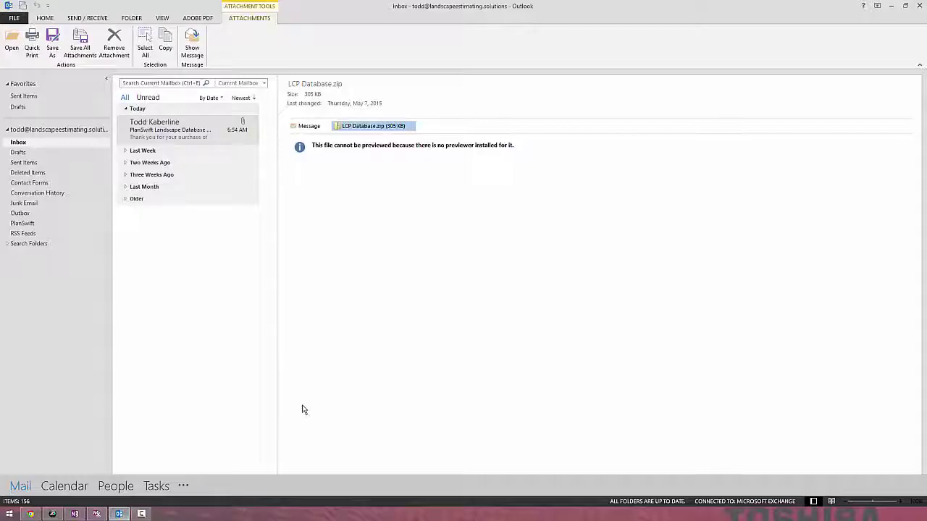
pyautogui.click(192, 124)
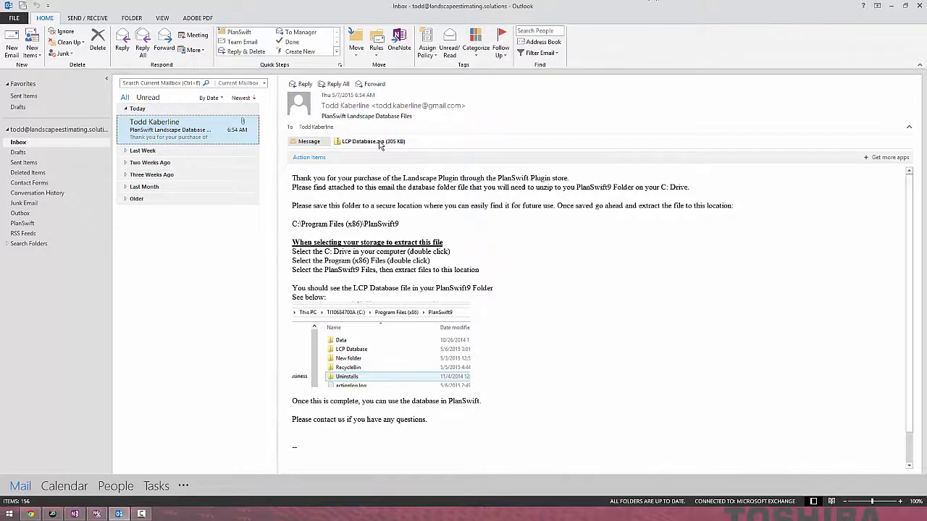
pyautogui.click(353, 142)
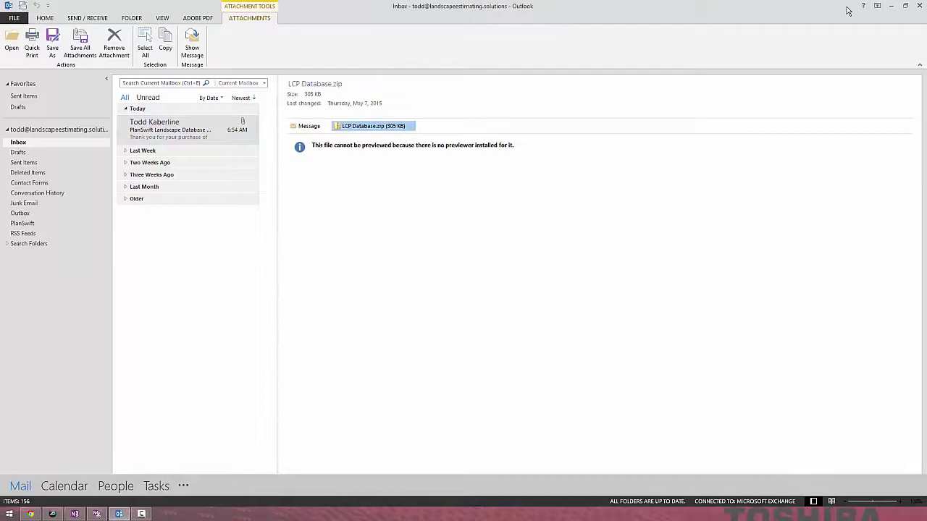
pyautogui.click(890, 6)
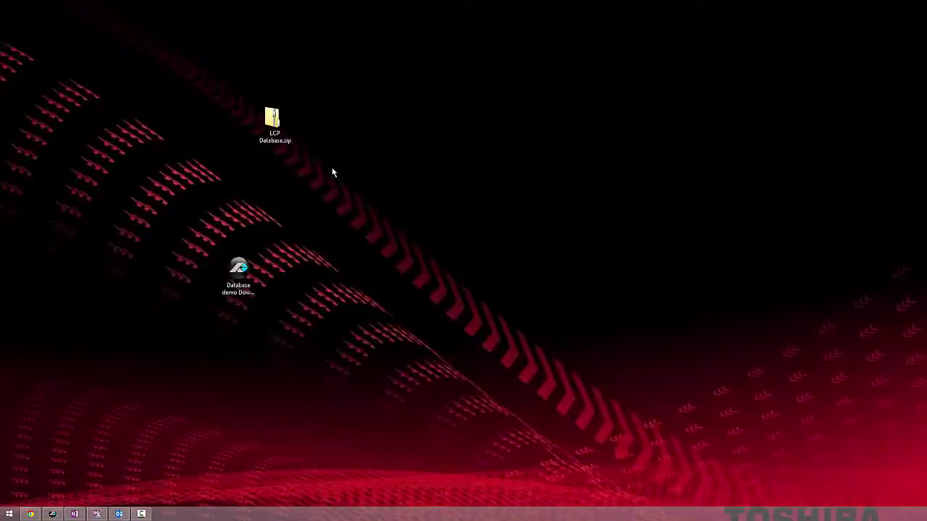
# Step: Open LCP Database.zip on the desktop and start Extract all for its LCP Database folder
pyautogui.moveTo(284, 128); pyautogui.dragTo(410, 262)
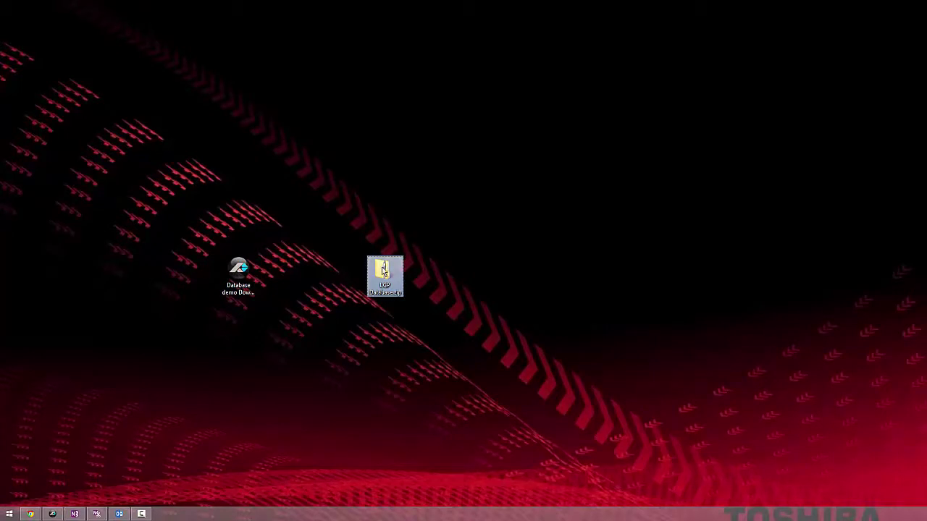
pyautogui.doubleClick(385, 271)
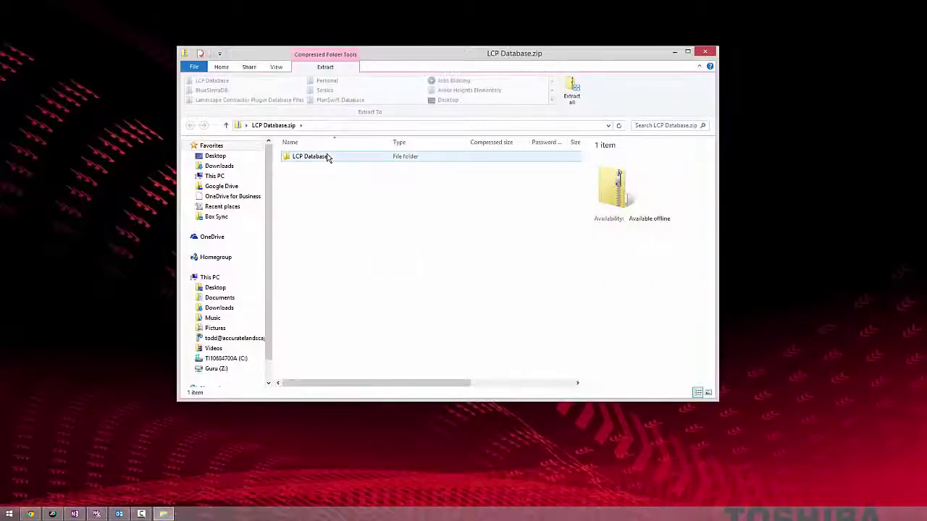
pyautogui.click(327, 158)
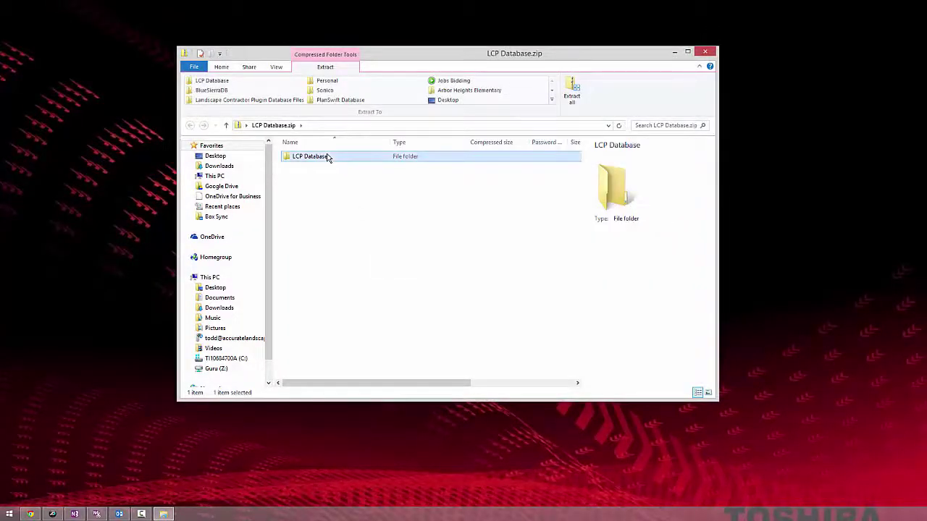
pyautogui.click(573, 92)
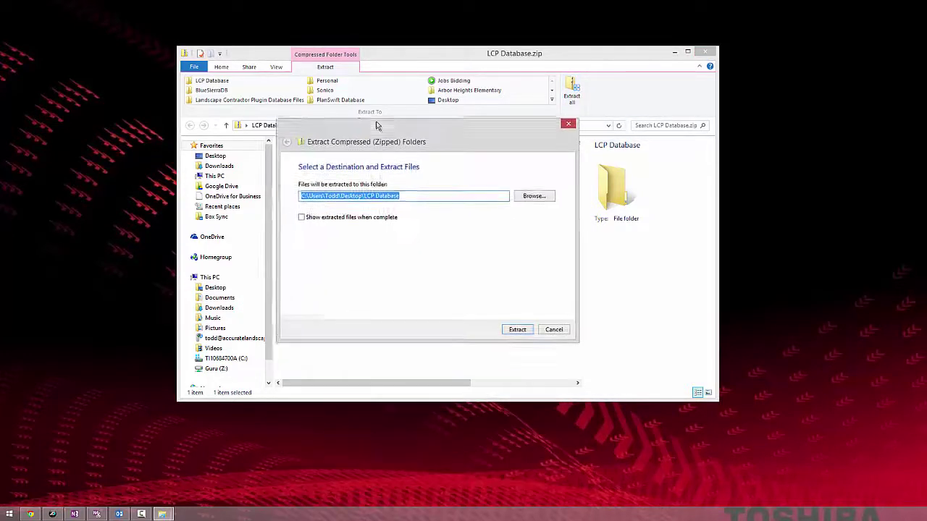
pyautogui.click(540, 165)
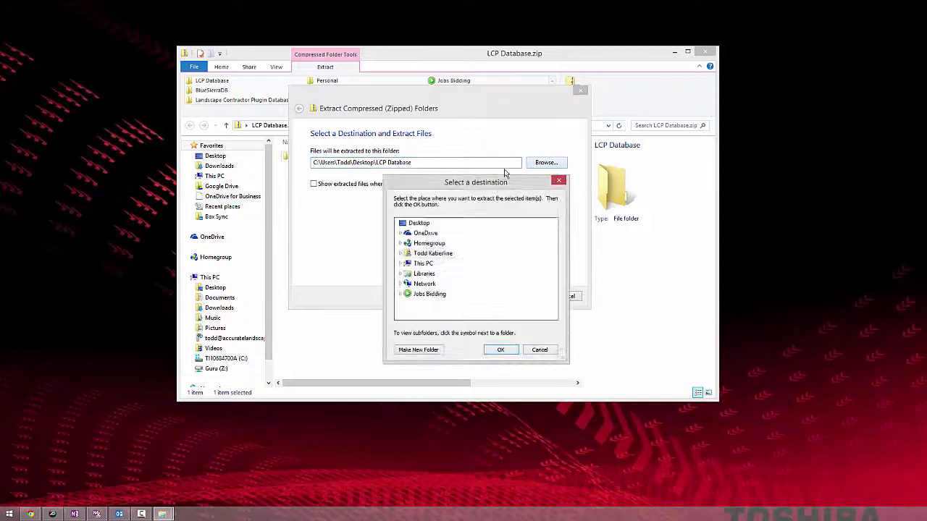
pyautogui.click(401, 263)
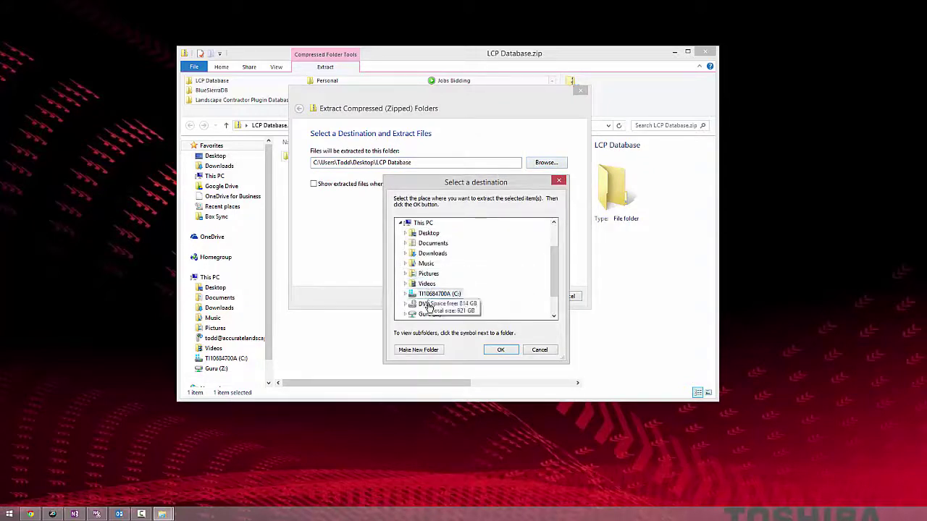
pyautogui.doubleClick(430, 294)
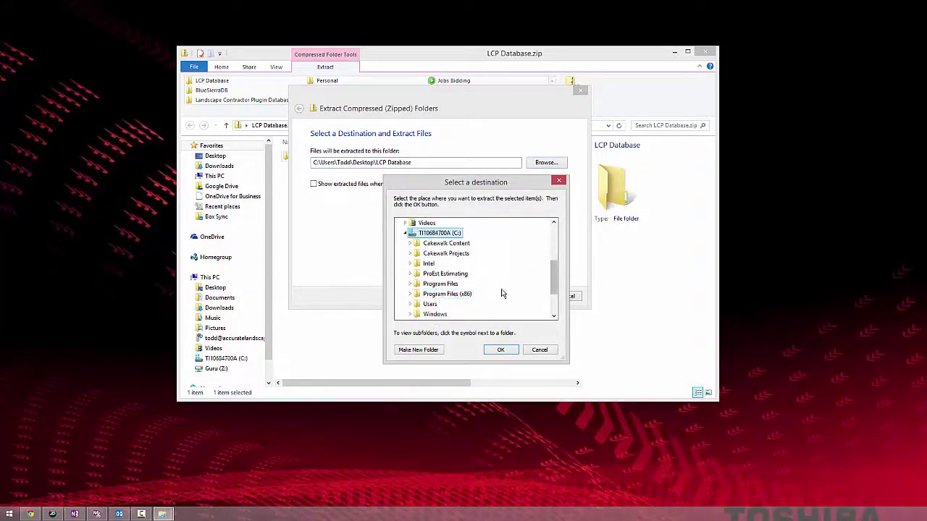
pyautogui.doubleClick(446, 294)
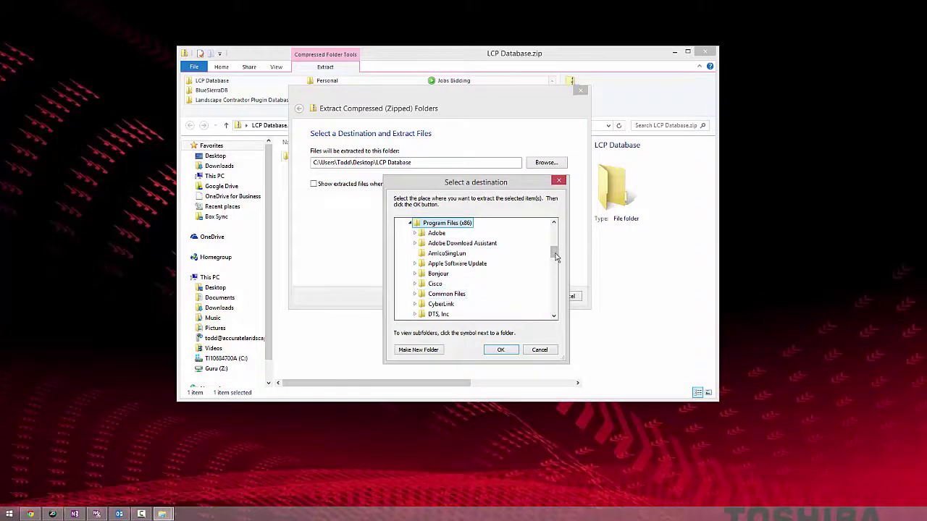
pyautogui.moveTo(554, 253); pyautogui.dragTo(553, 284)
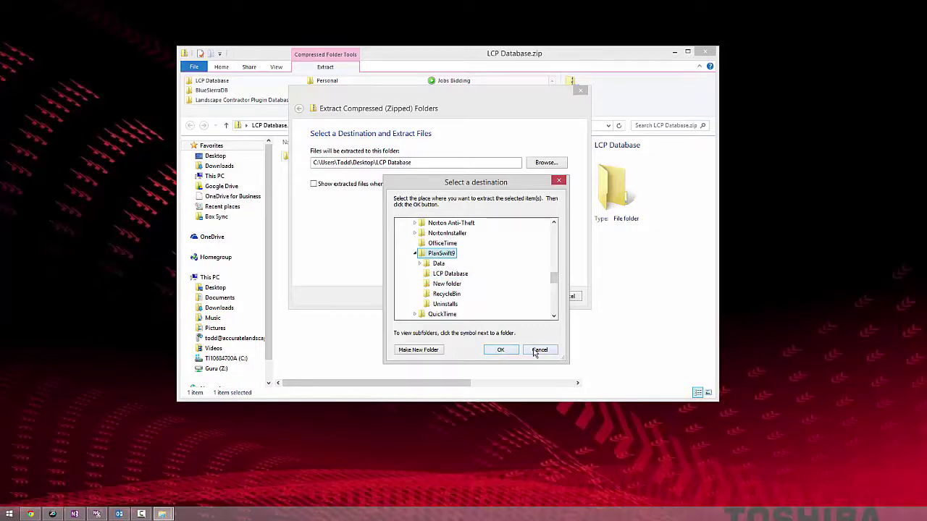
pyautogui.click(416, 254)
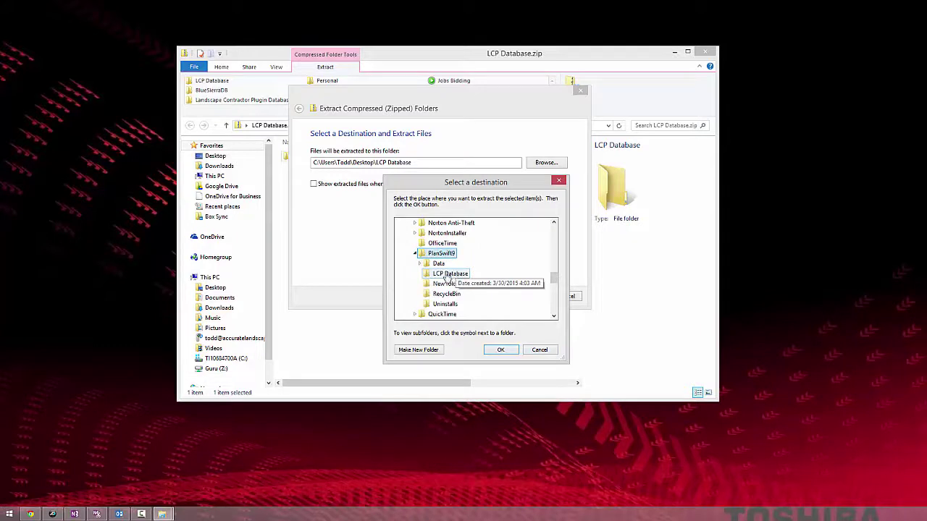
pyautogui.click(539, 351)
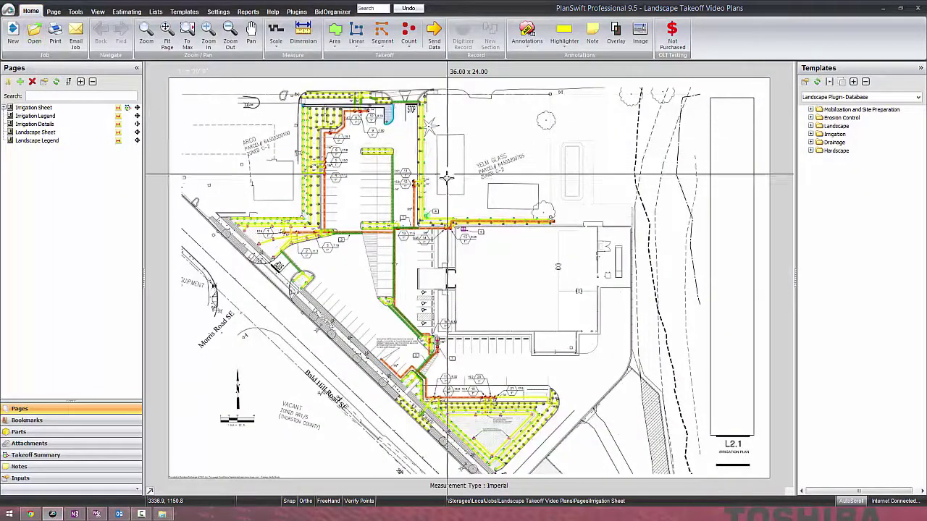
# Step: In Lists, expand Master Database Drainage, Equipment, Hardscape and Irrigation, and show the Backflow list's priced items
pyautogui.scroll(1, 448, 177)
pyautogui.scroll(-2, 427, 152)
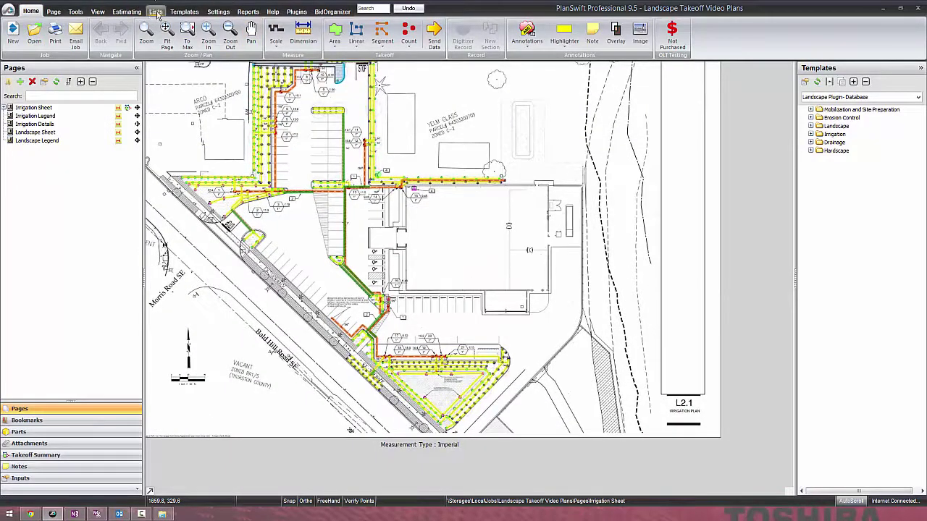
pyautogui.click(155, 13)
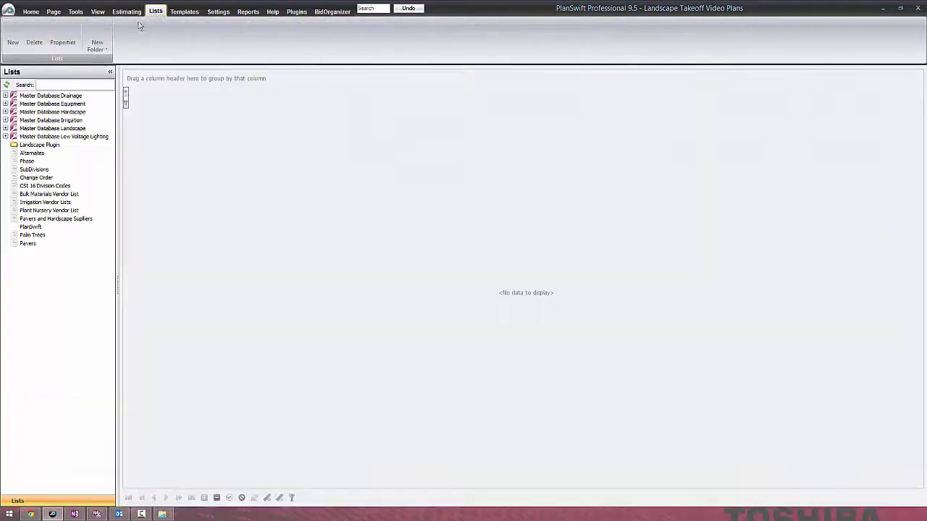
pyautogui.click(5, 95)
pyautogui.click(5, 136)
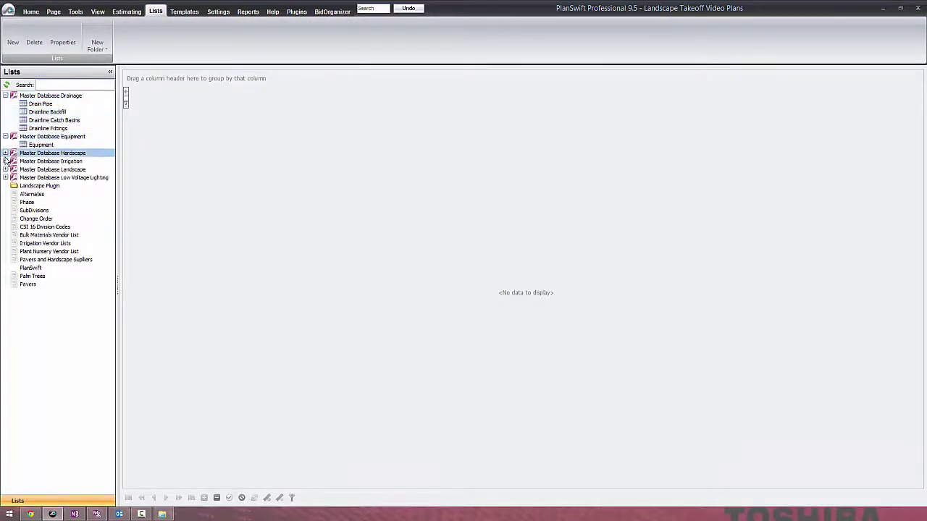
pyautogui.click(5, 152)
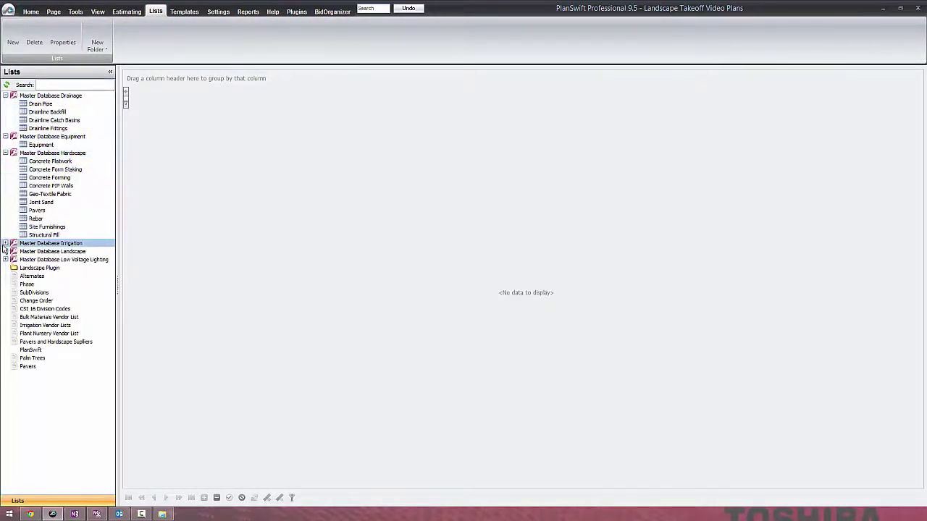
pyautogui.click(5, 244)
pyautogui.click(40, 251)
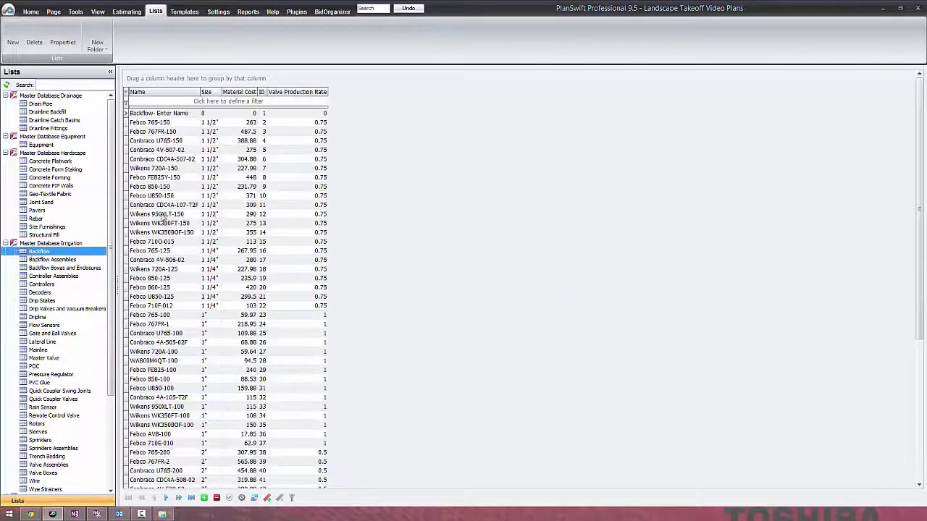